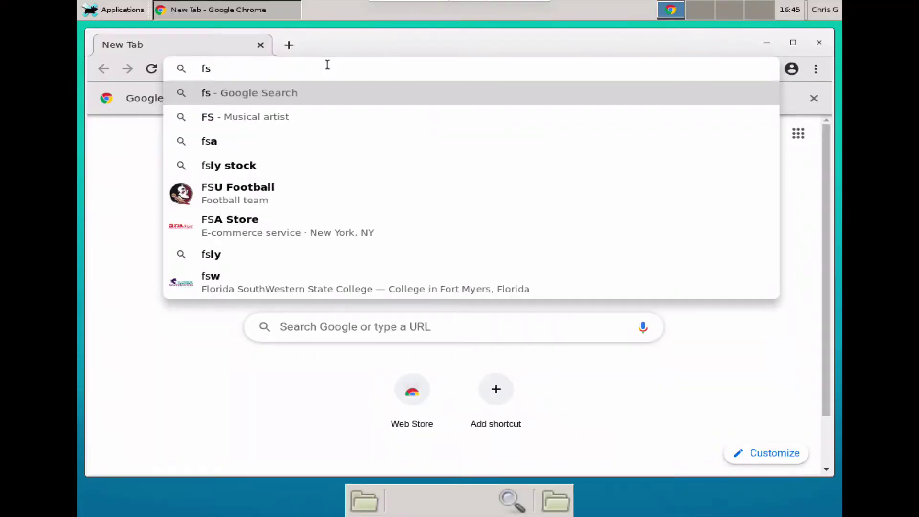
- Open fs-uae.net and bring up the Download page's Ubuntu installation instructions
text(-)
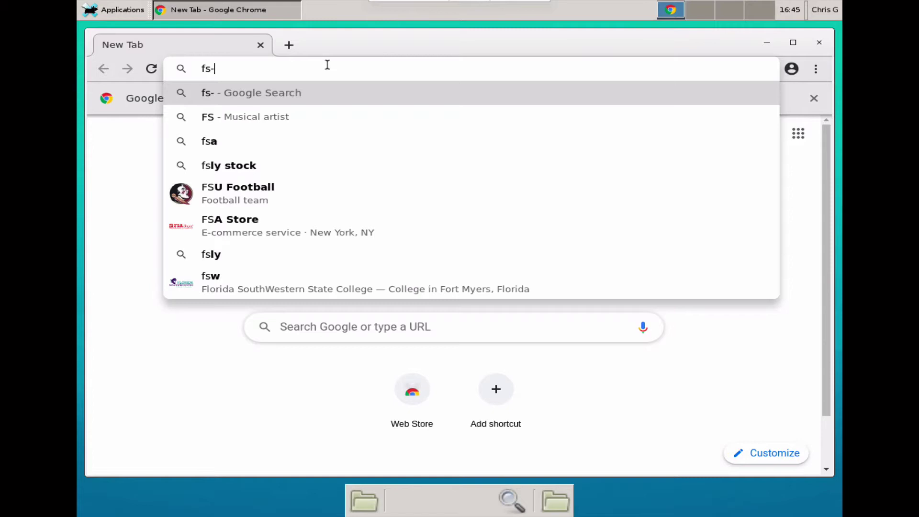
text(uae.net)
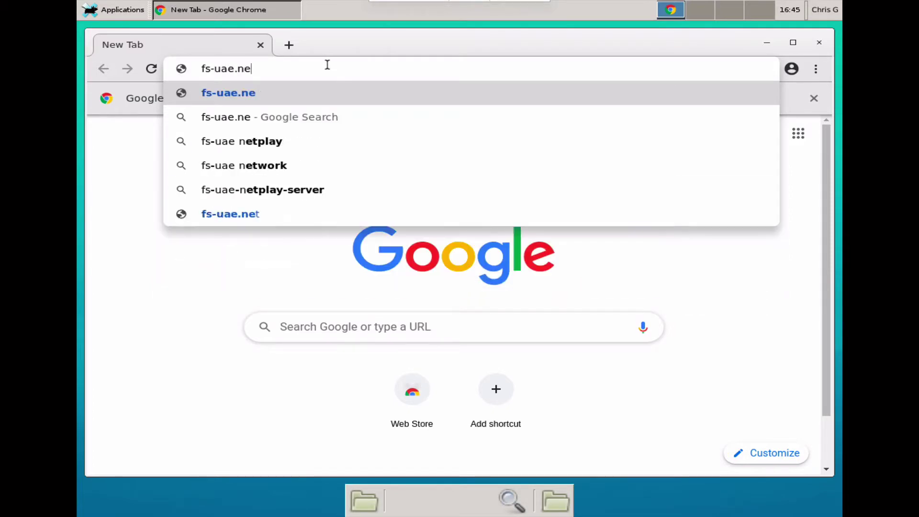
key(Return)
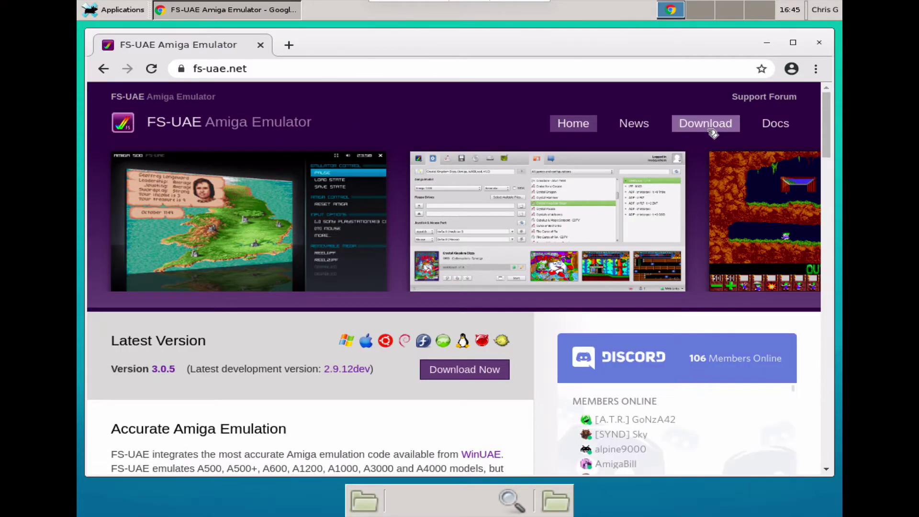
click(712, 133)
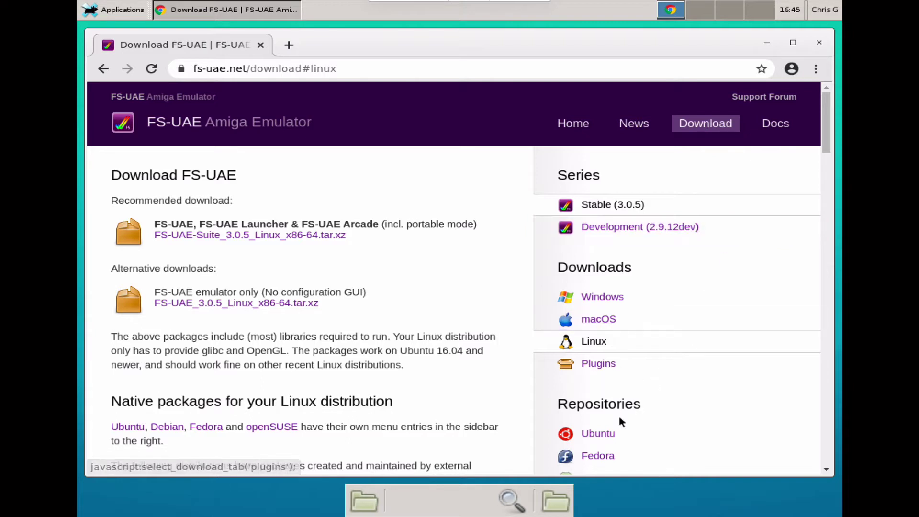
click(597, 433)
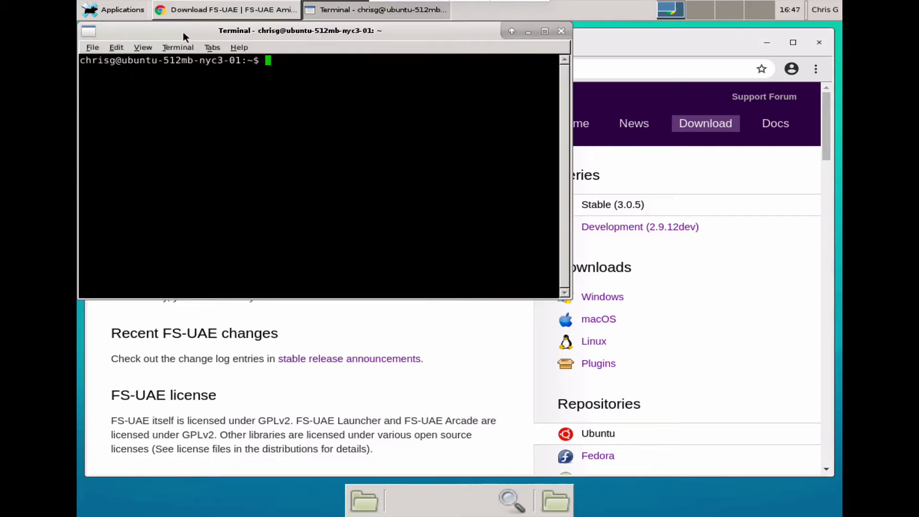
- Copy the apt-add-repository fengestad/stable command from the page into the terminal prompt
drag(435, 139, 553, 284)
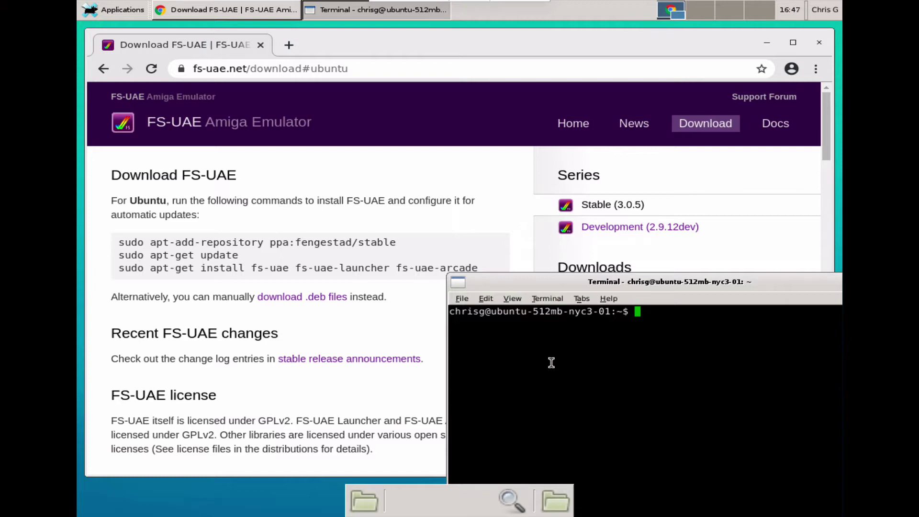
drag(401, 242, 122, 244)
right_click(122, 244)
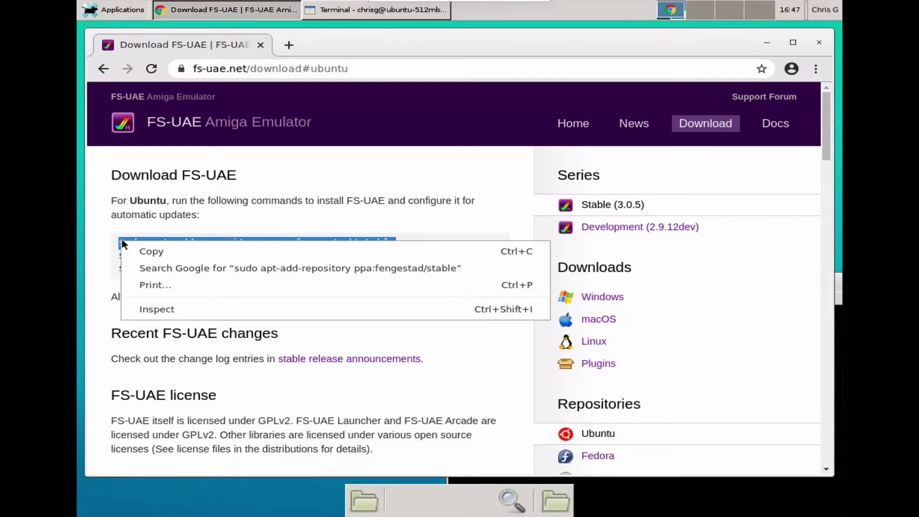
click(148, 255)
key(alt+Tab)
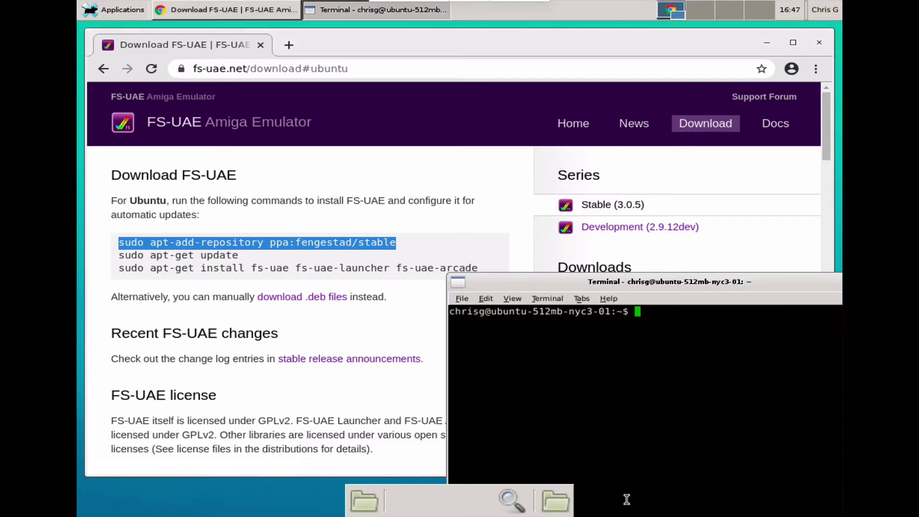
right_click(624, 357)
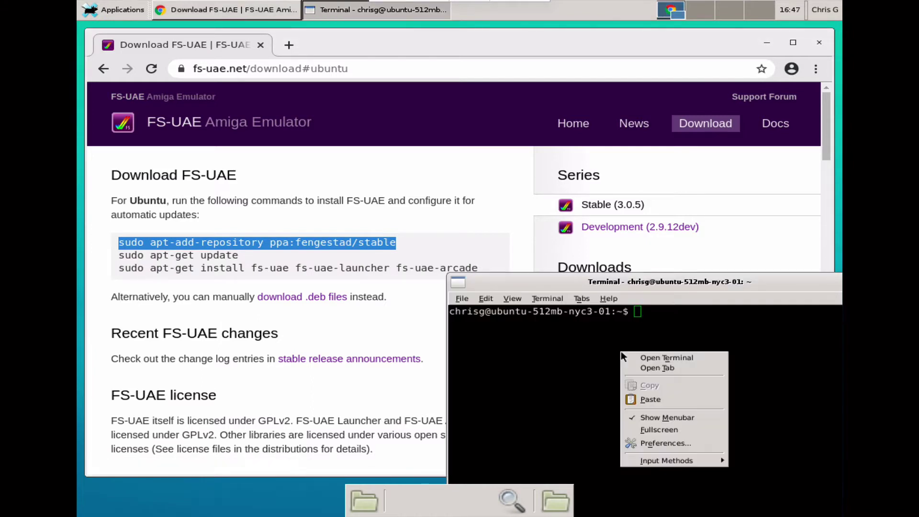
click(651, 397)
- Run the command, authenticate with sudo and confirm adding the PPA; then select the apt-get install line
key(Return)
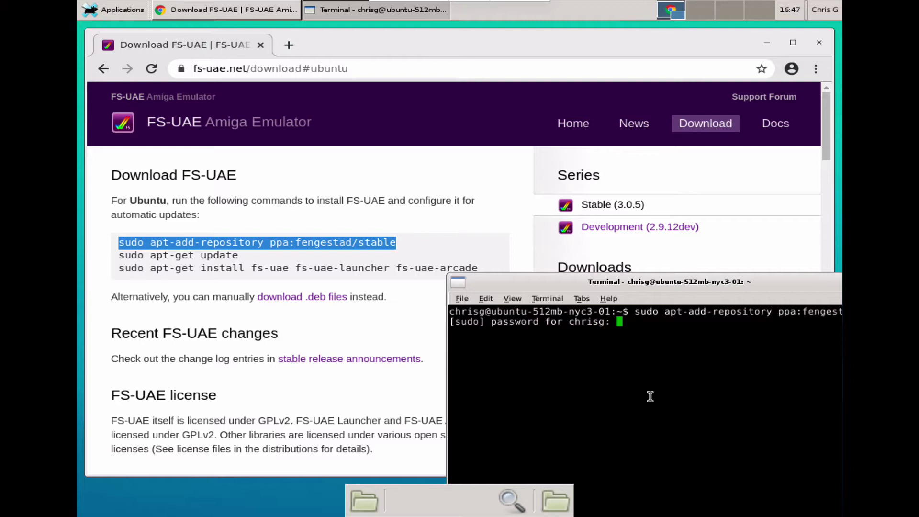
key(Return)
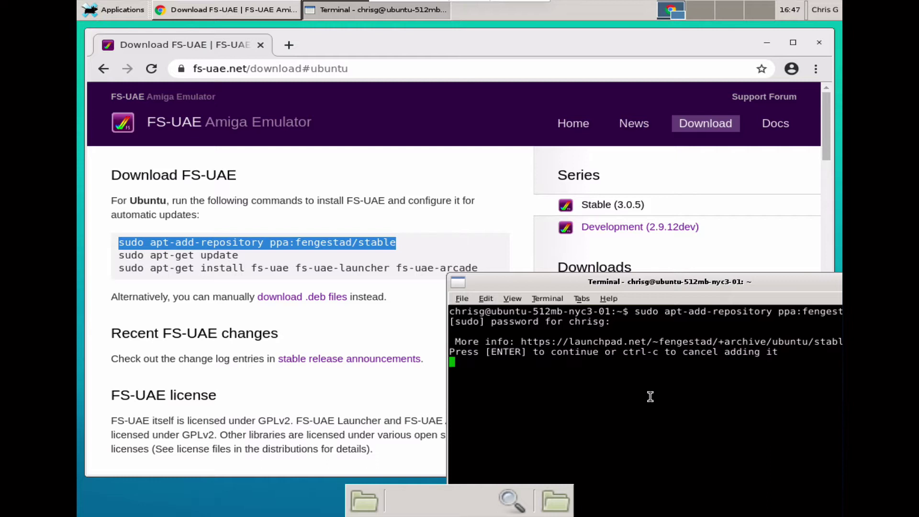
key(Return)
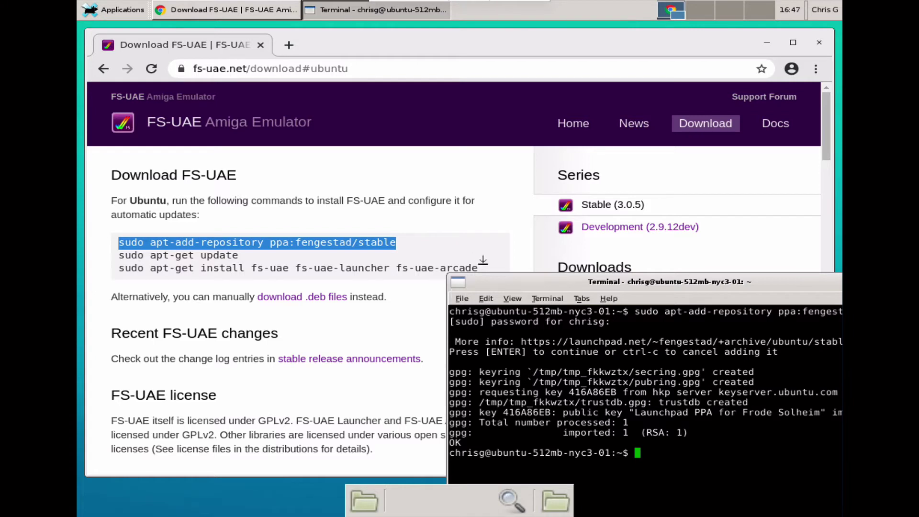
click(442, 271)
drag(478, 269, 119, 269)
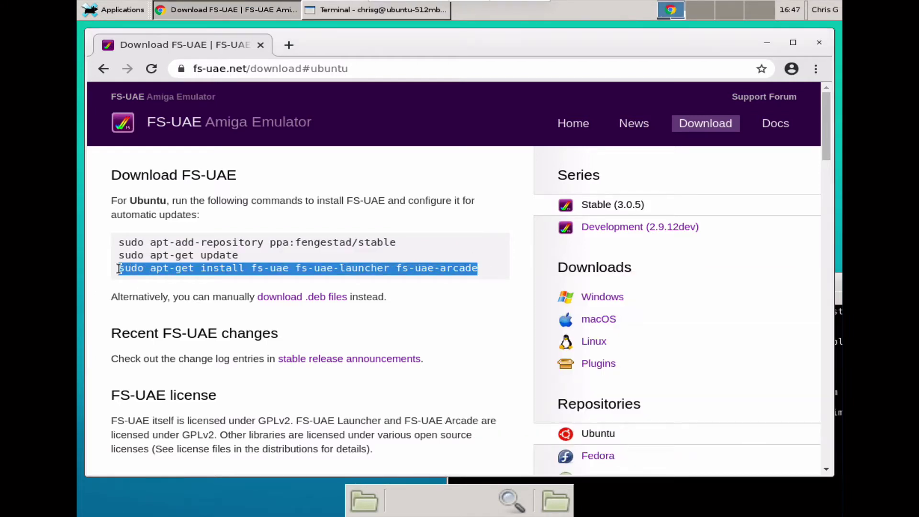
- Paste and run 'apt-get install fs-uae fs-uae-launcher fs-uae-arcade' in the terminal
right_click(169, 271)
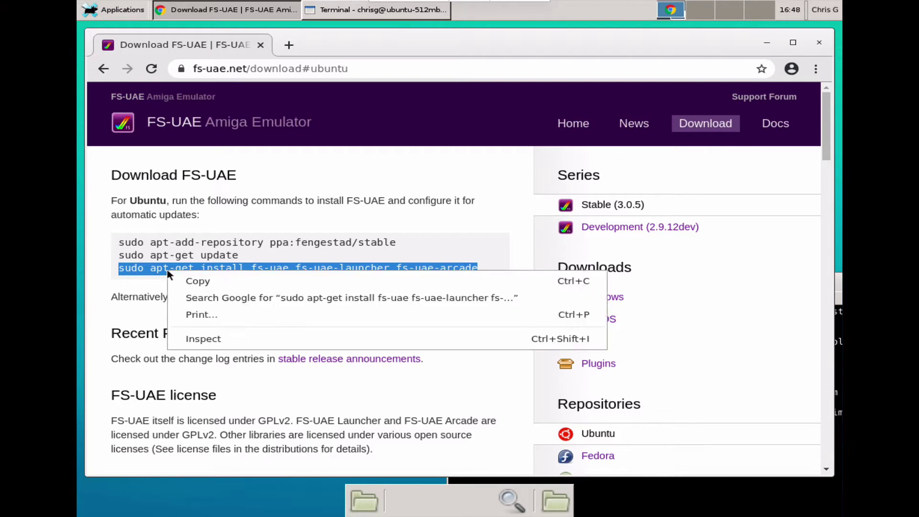
click(197, 284)
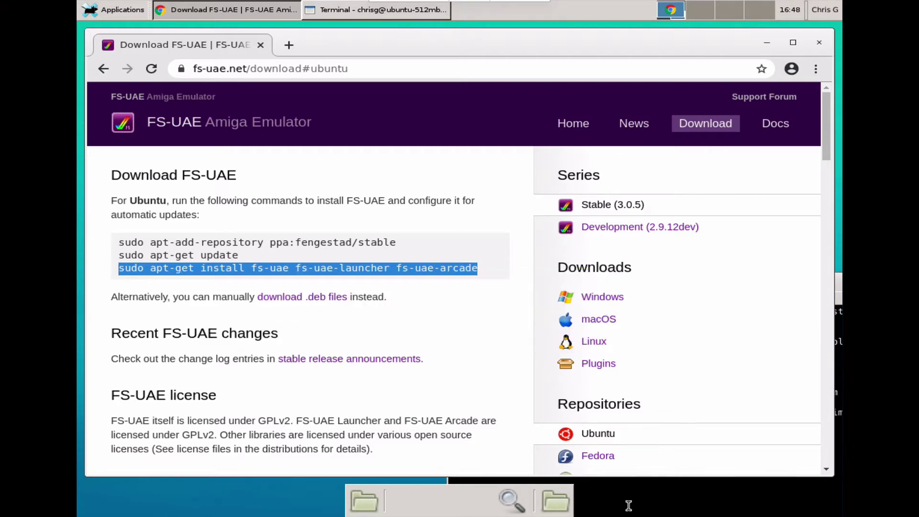
click(633, 499)
right_click(647, 455)
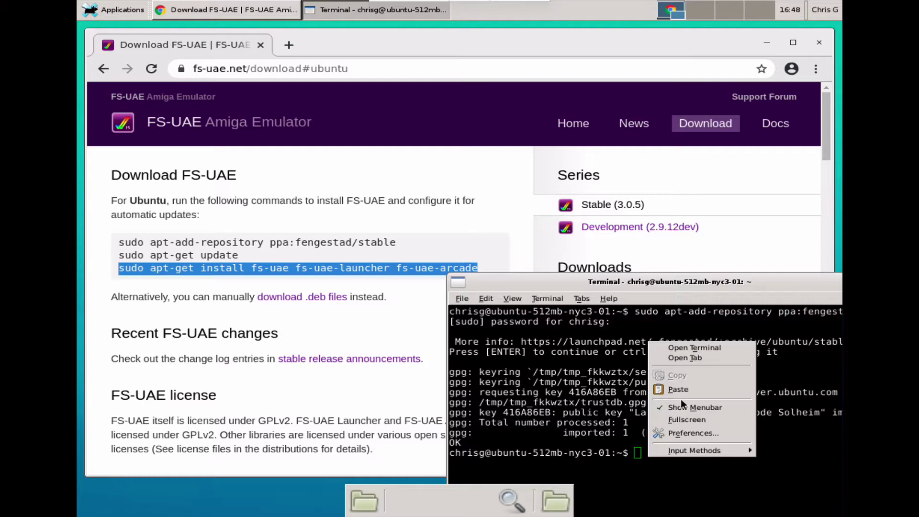
click(684, 396)
key(Return)
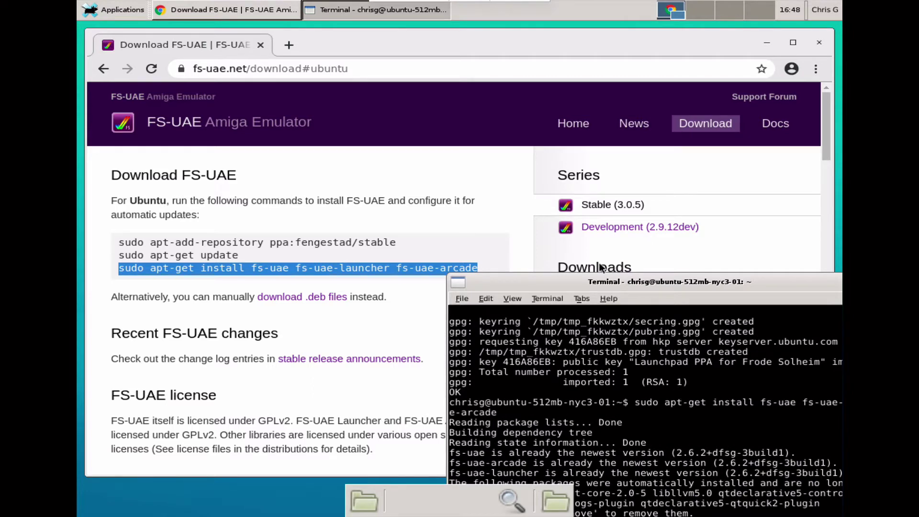
drag(558, 276, 426, 144)
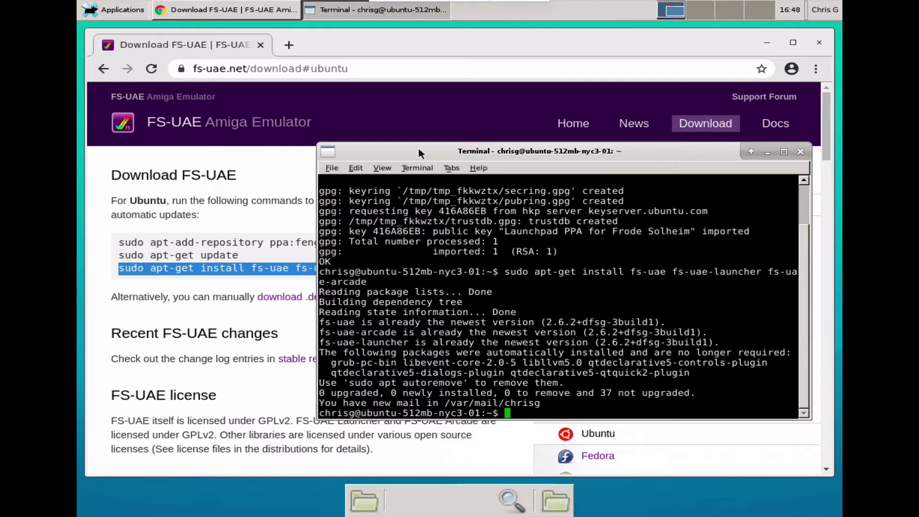
- Launch FS-UAE Launcher from the Applications menu's System category
click(124, 11)
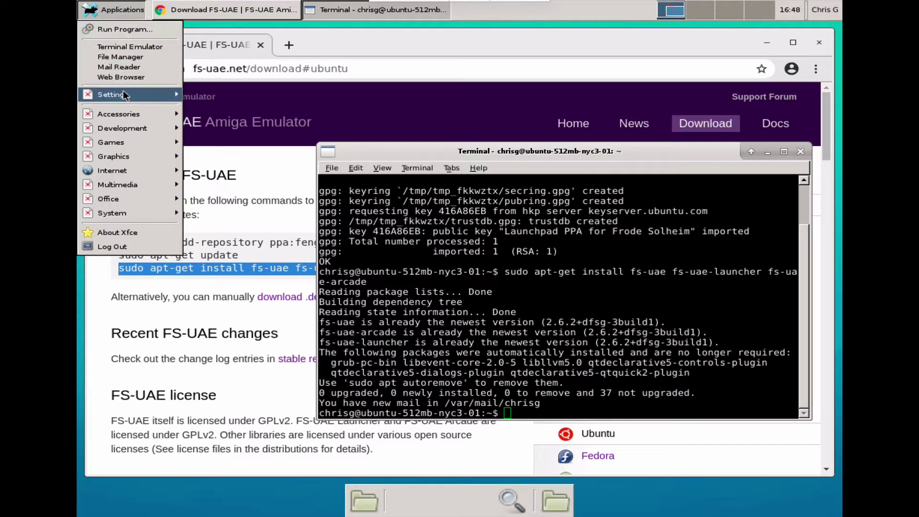
mouse_move(125, 113)
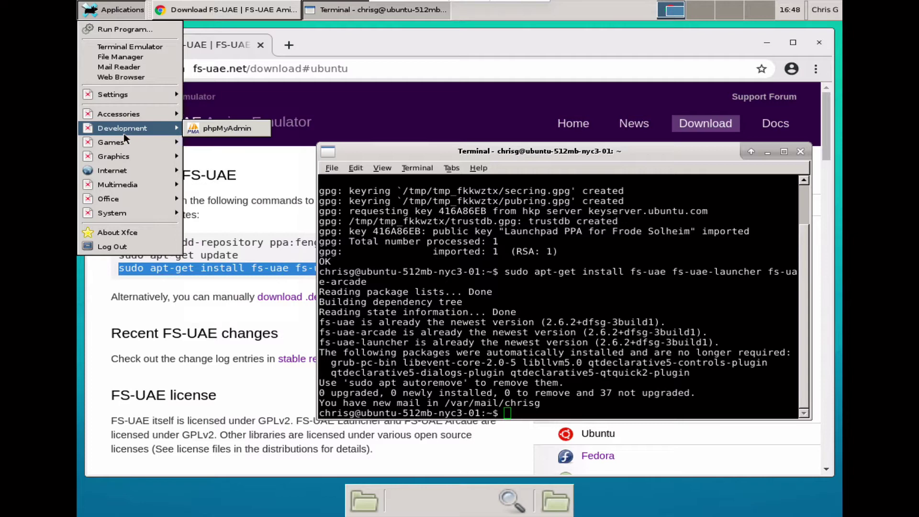
mouse_move(124, 138)
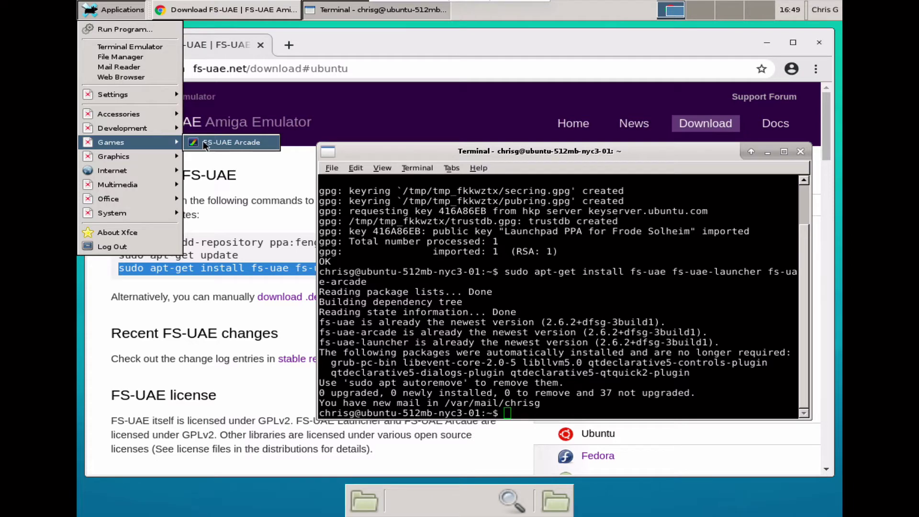
mouse_move(157, 212)
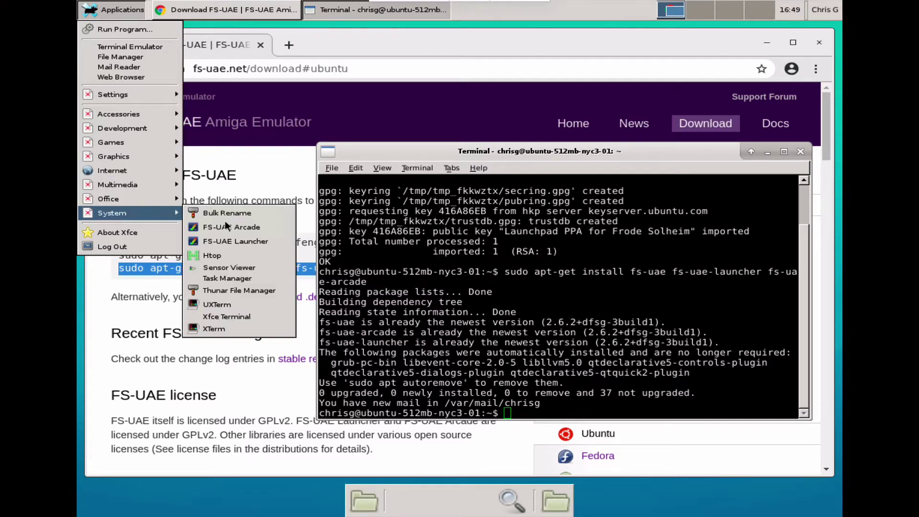
click(250, 239)
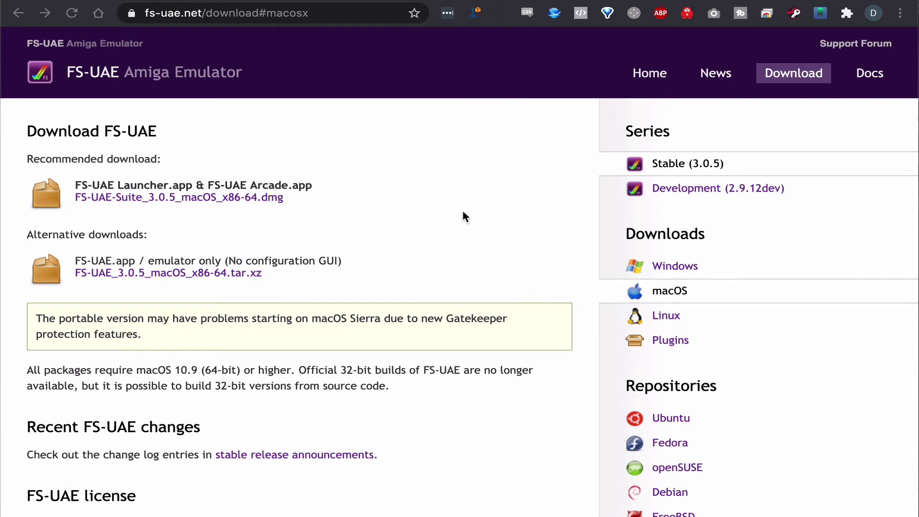
- Download FS-UAE-Suite_3.0.5_macOS_x86-64.dmg, browse the Amiga Forever online store, then switch to FS-UAE Launcher
click(258, 197)
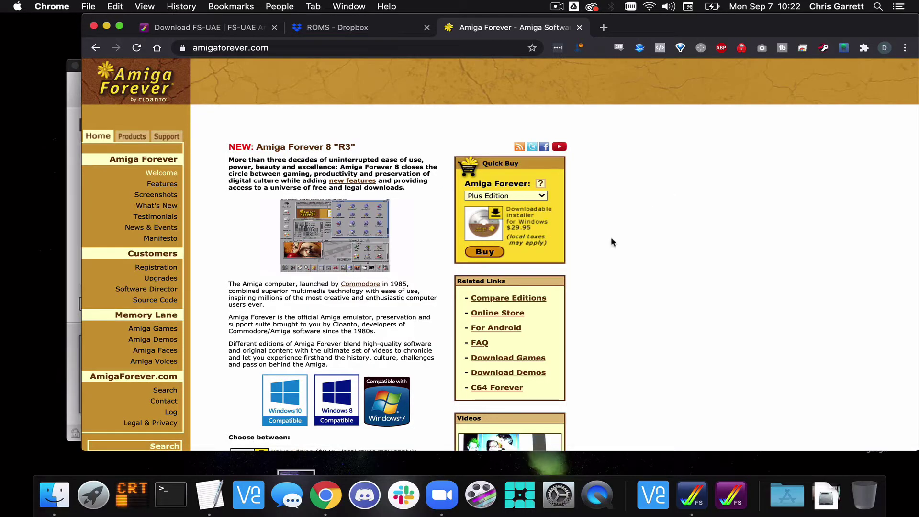
click(525, 313)
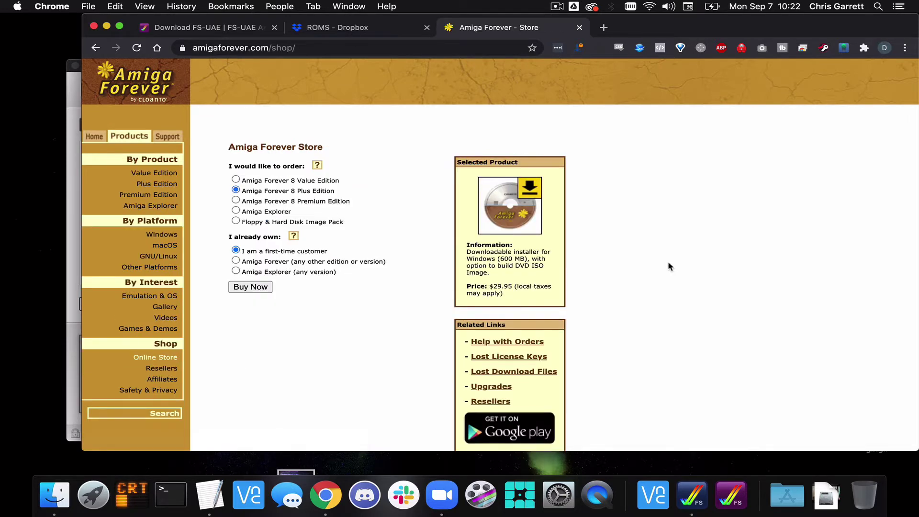
scroll(669, 267, down, 1)
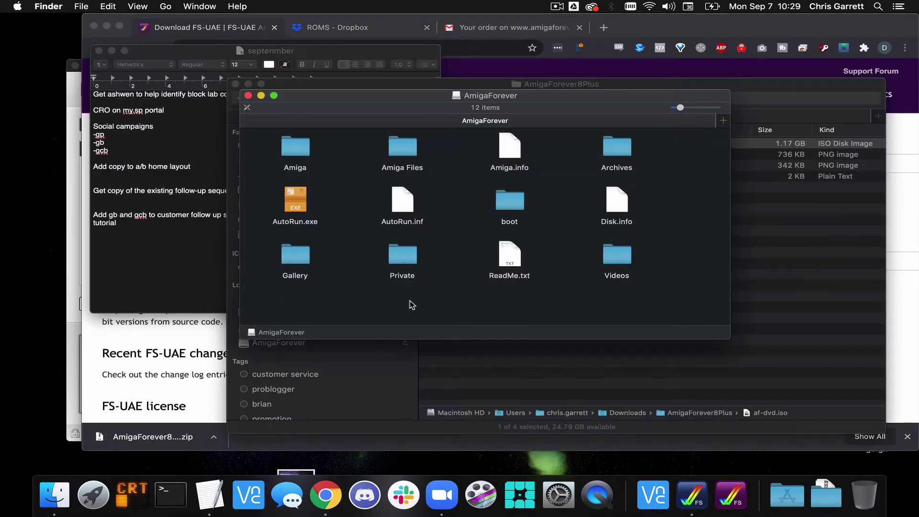
key(super+Tab)
key(super+Tab)
key(super+Tab)
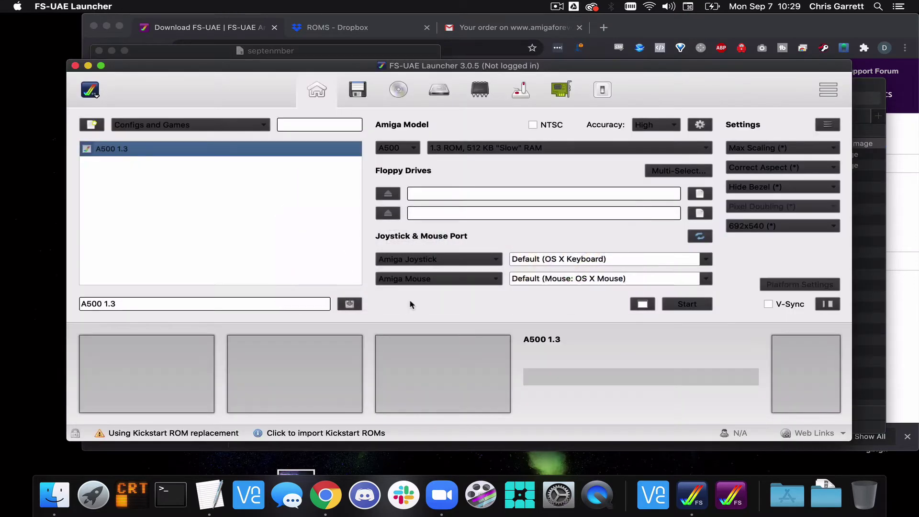
- Import the Kickstart ROMs from the mounted AmigaForever volume, then close the import log and dialog
click(275, 435)
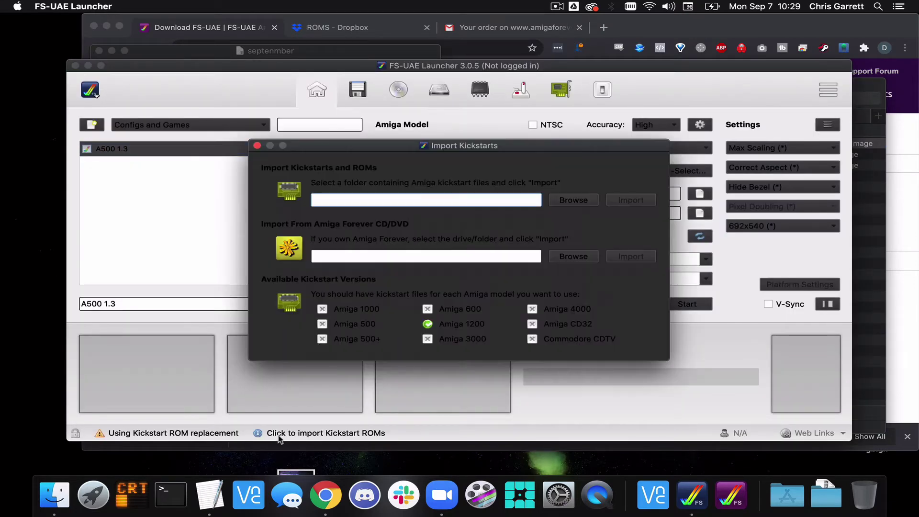
click(574, 257)
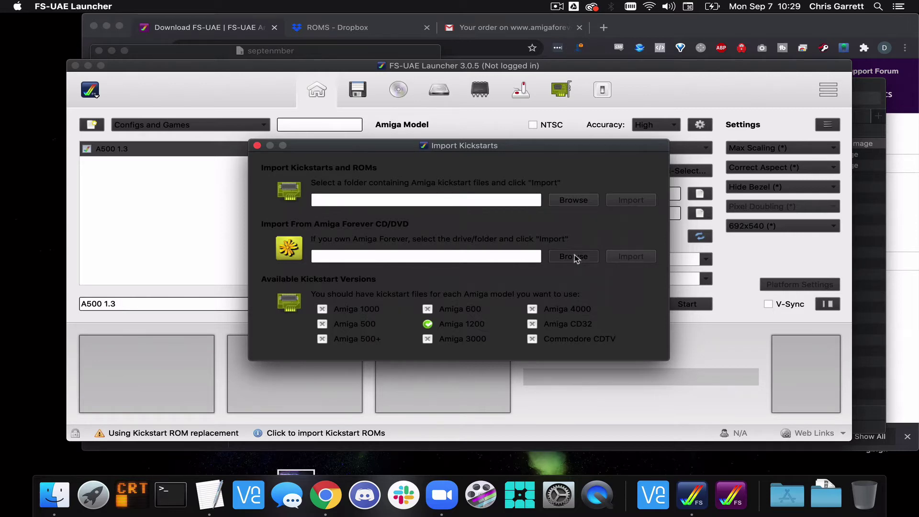
click(574, 257)
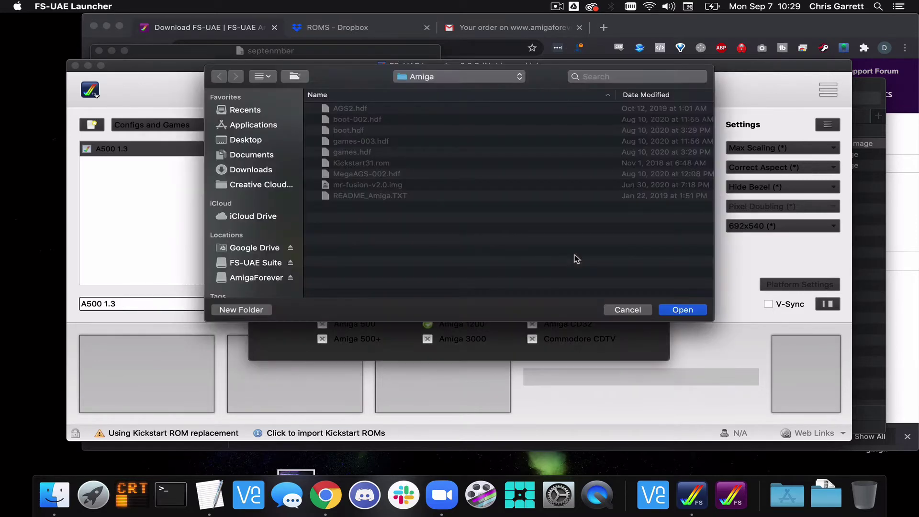
click(466, 77)
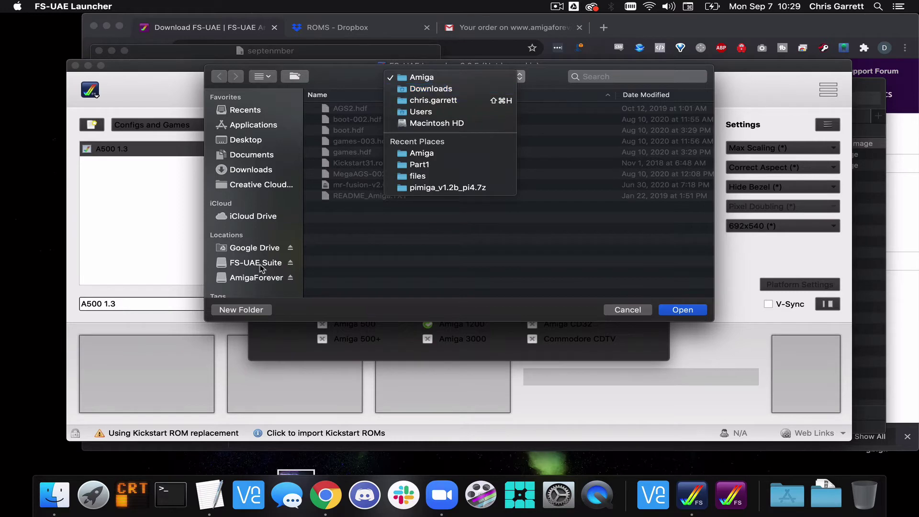
click(254, 279)
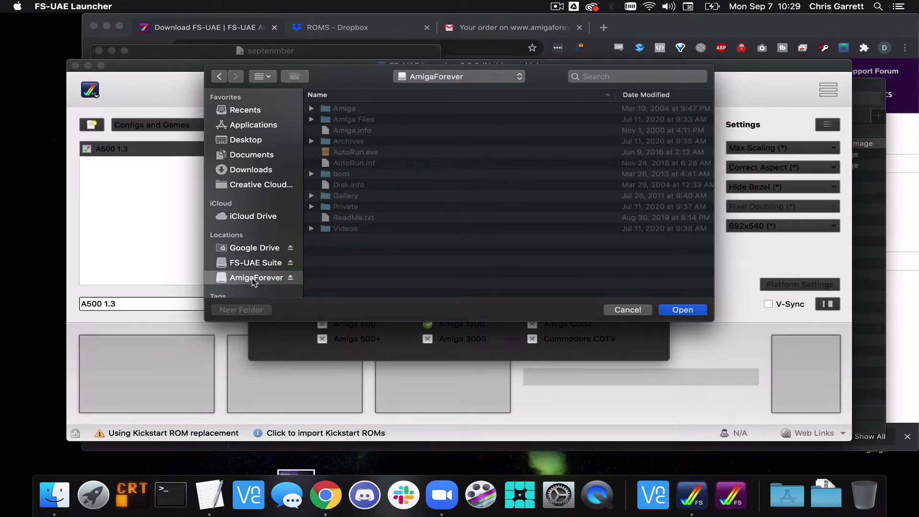
click(682, 309)
click(634, 259)
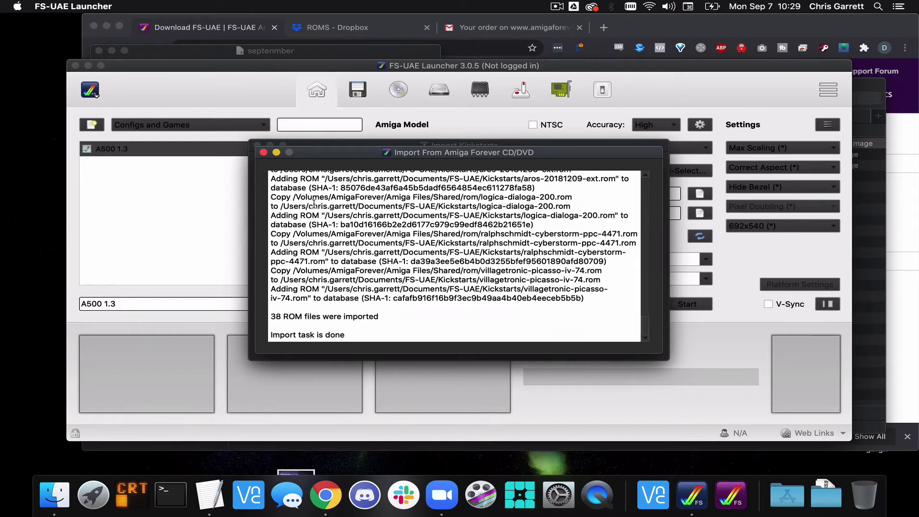
click(264, 153)
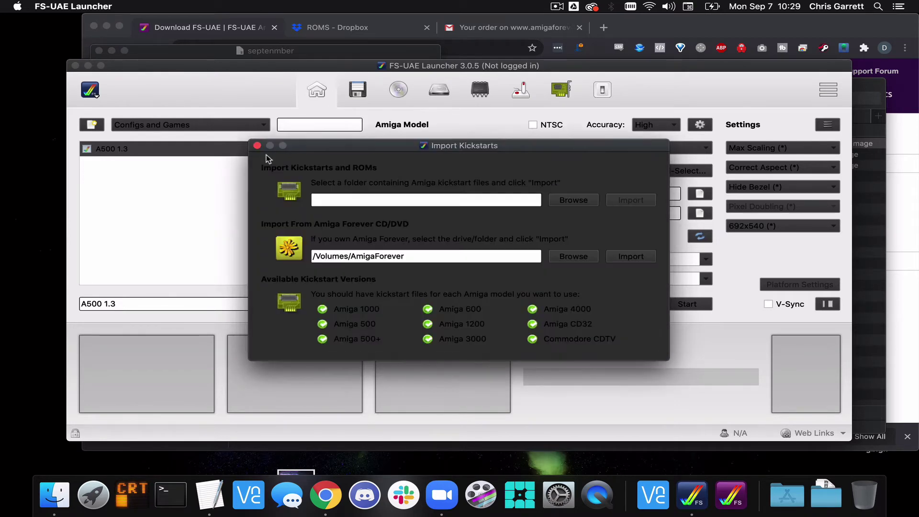
click(257, 146)
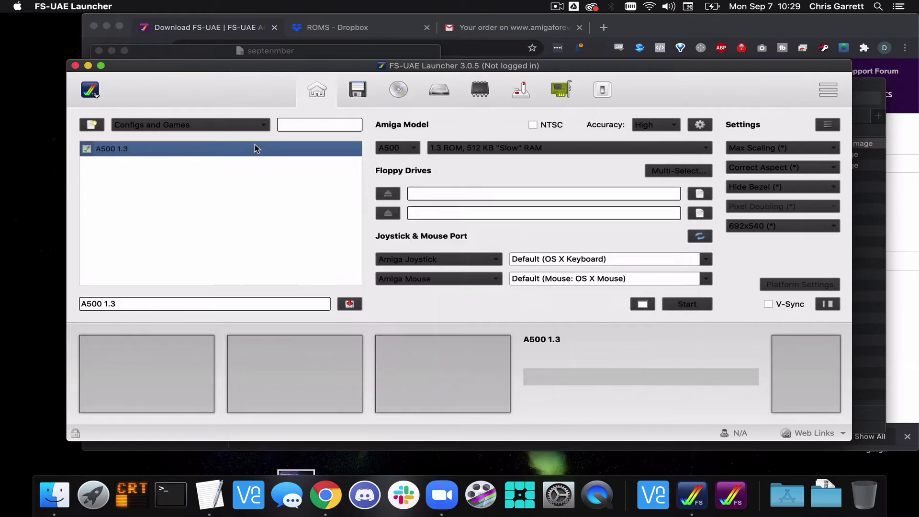
- Start a fresh configuration by deselecting A500 1.3 and naming it A1200
click(177, 276)
click(179, 301)
drag(180, 300, 70, 300)
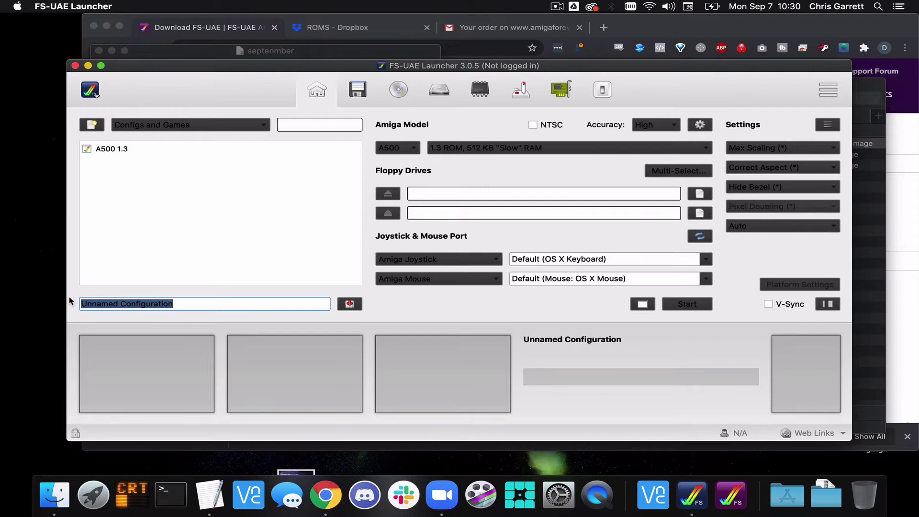
text(A1200)
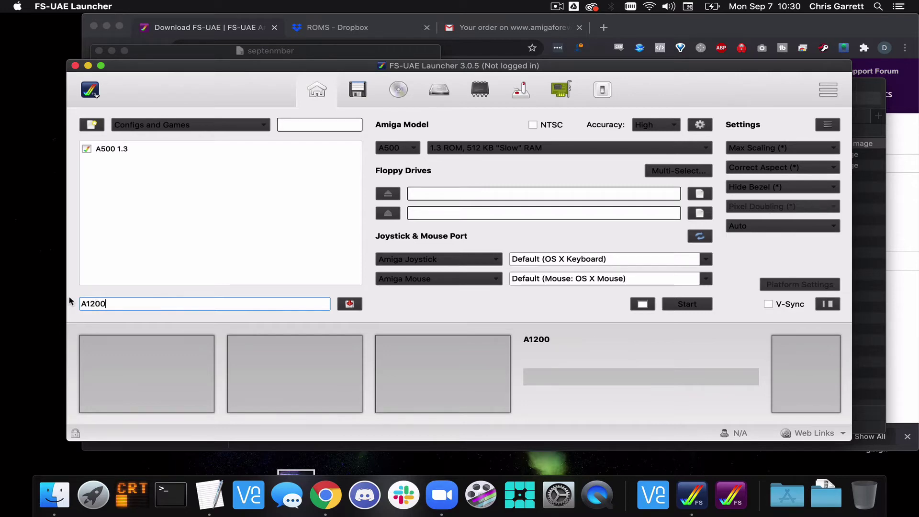
- Choose the A1200 model with '3.1 ROM, Blizzard 1260' and save the configuration
click(413, 148)
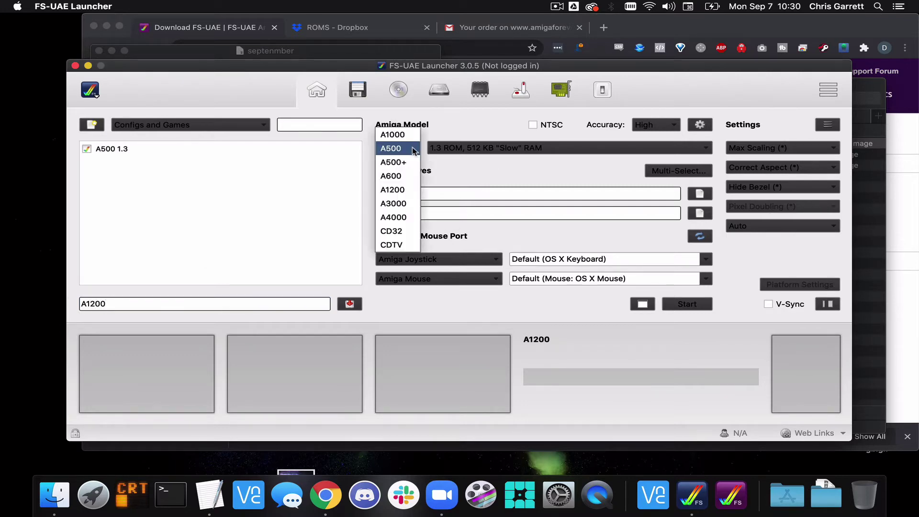
click(405, 190)
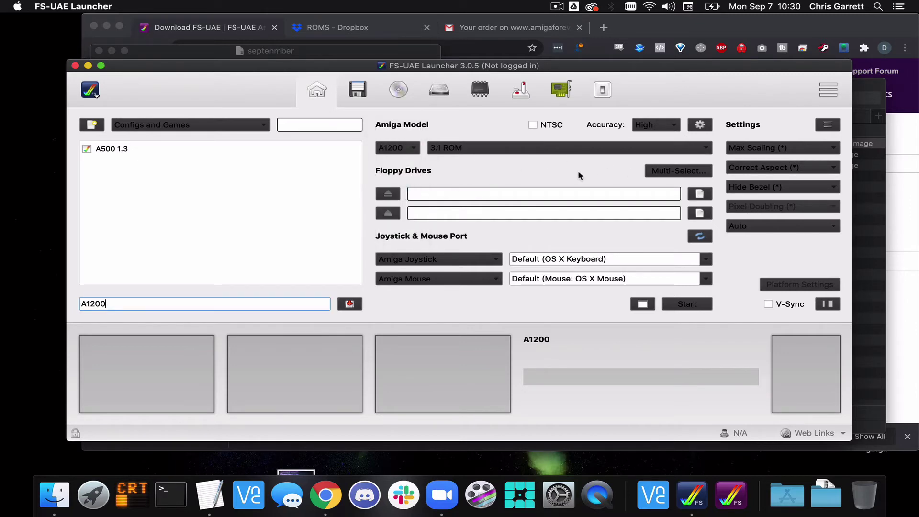
click(707, 147)
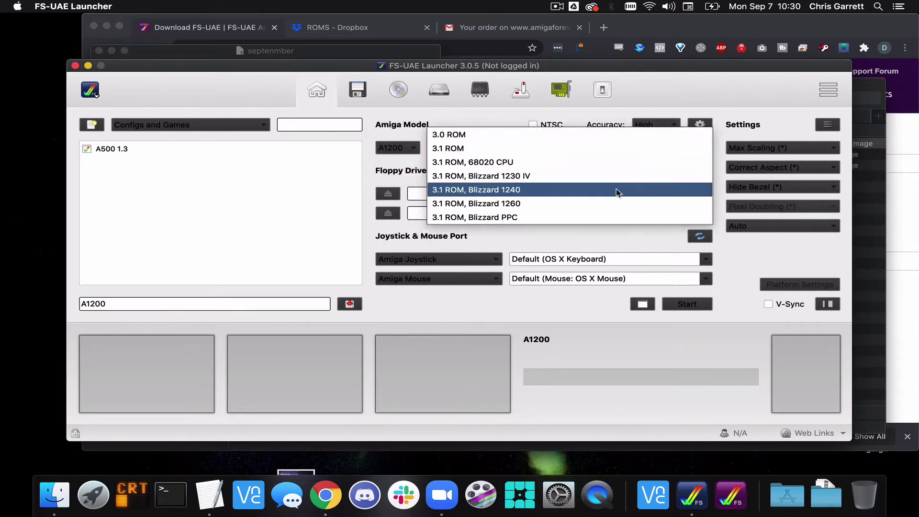
click(599, 203)
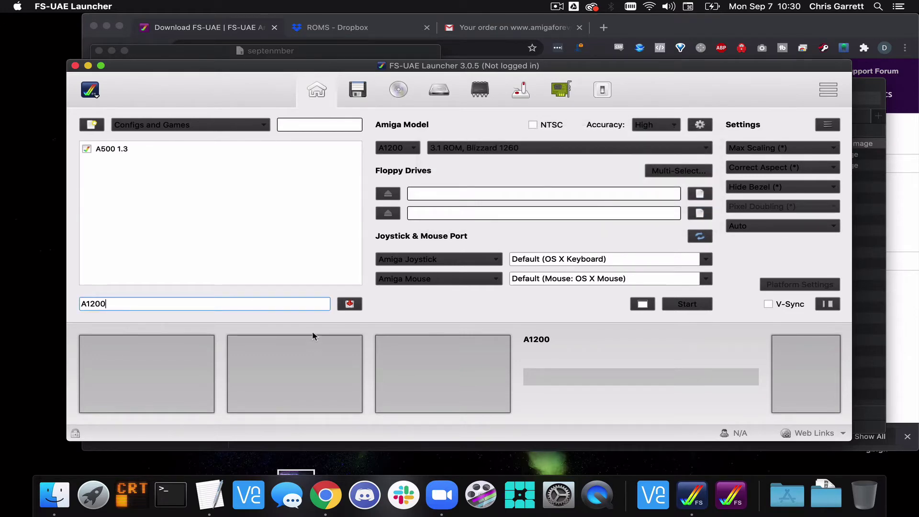
click(351, 305)
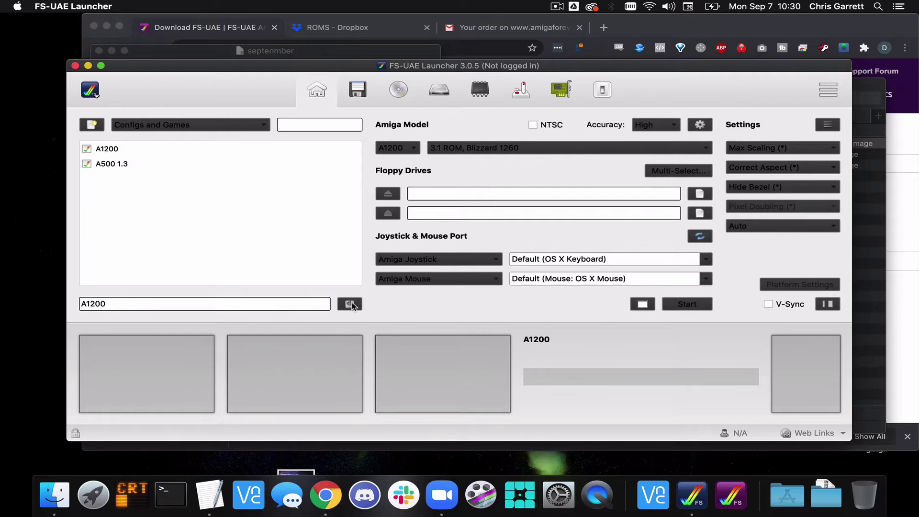
click(397, 93)
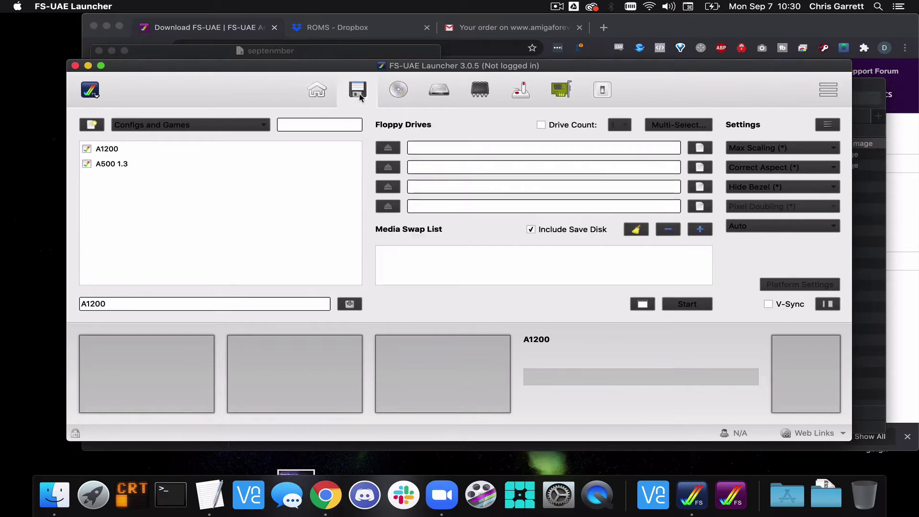
- On the ROM & RAM page, set the A1200 configuration's Kickstart ROM to Internal
click(397, 95)
click(436, 94)
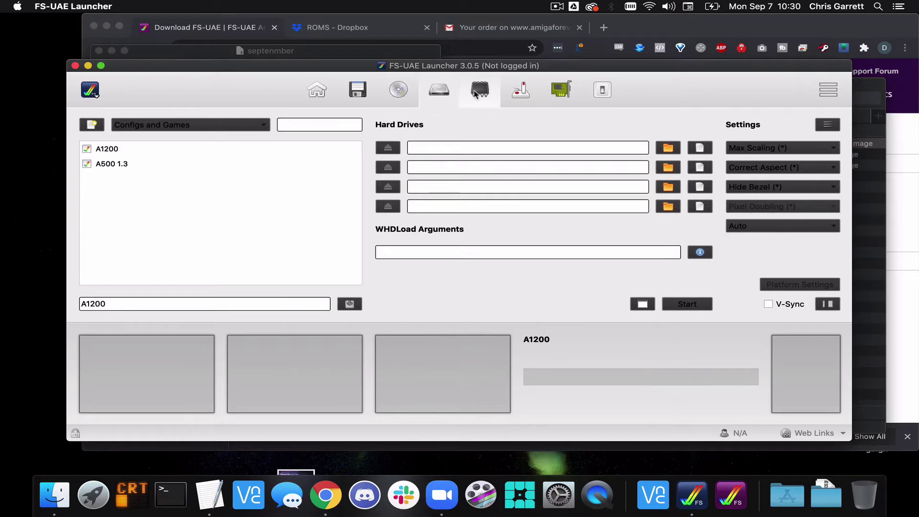
click(477, 93)
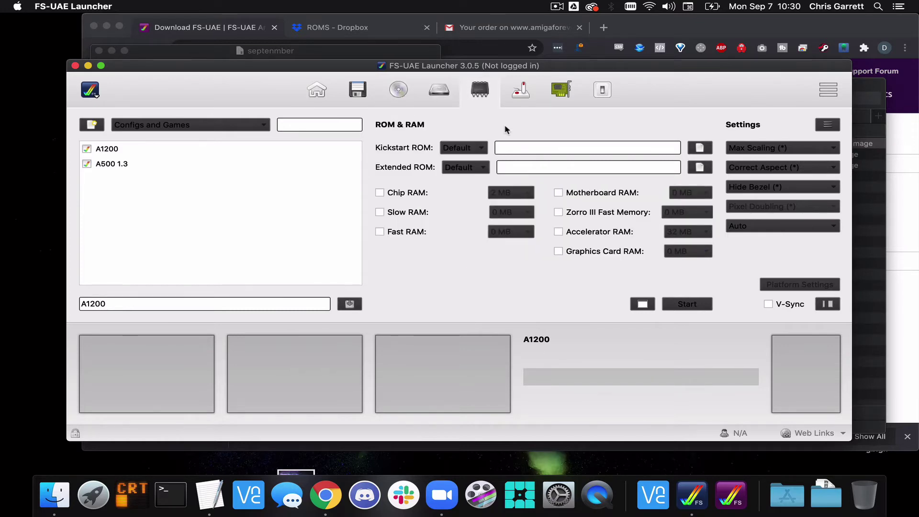
click(483, 148)
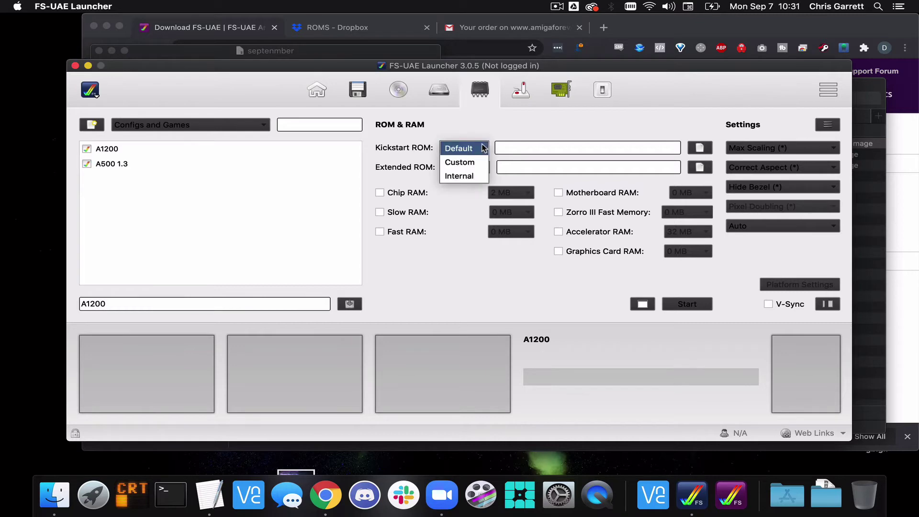
click(468, 176)
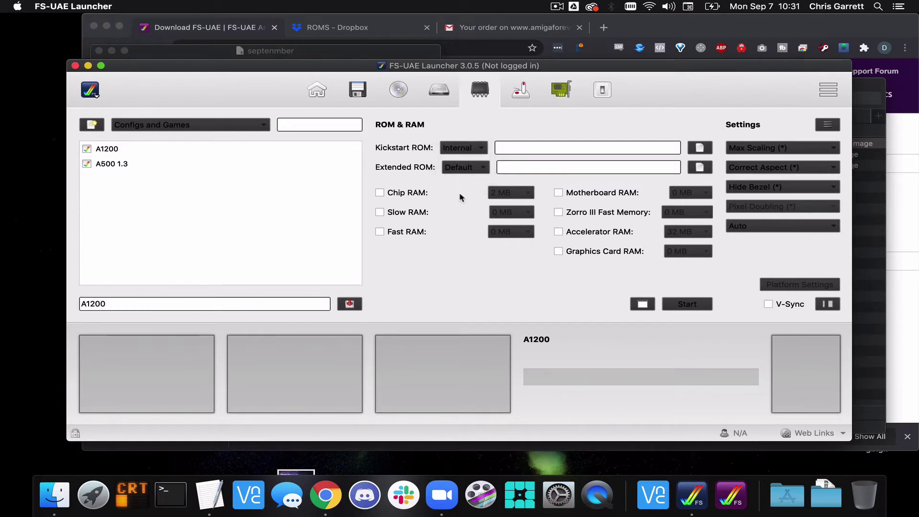